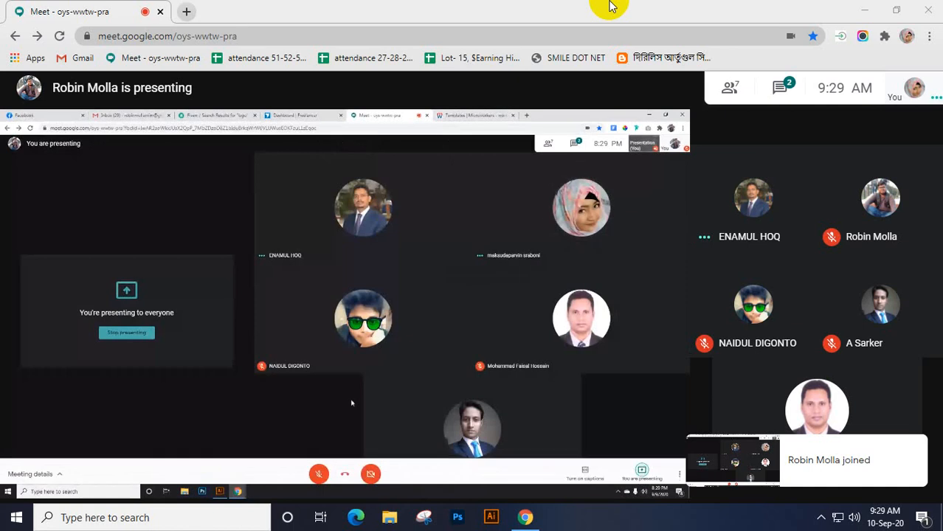
pyautogui.moveTo(300, 263)
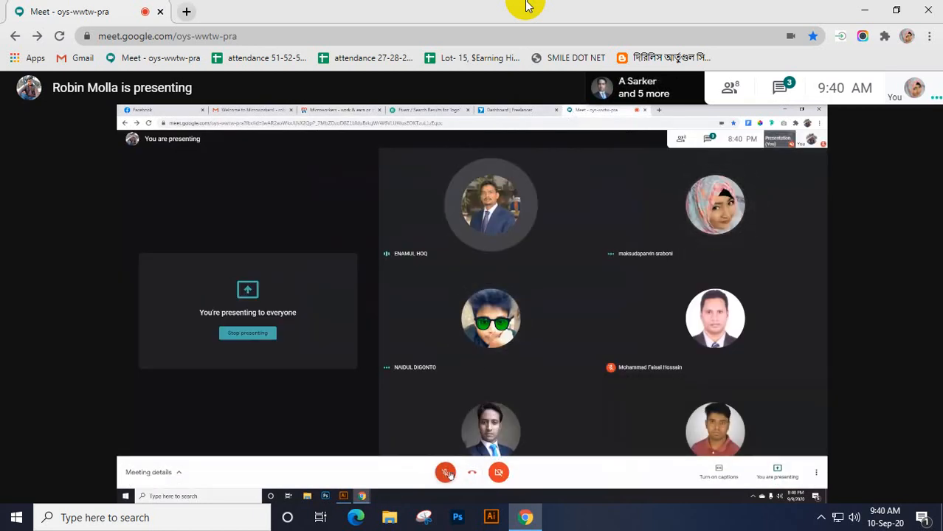
pyautogui.moveTo(880, 496)
pyautogui.click(821, 518)
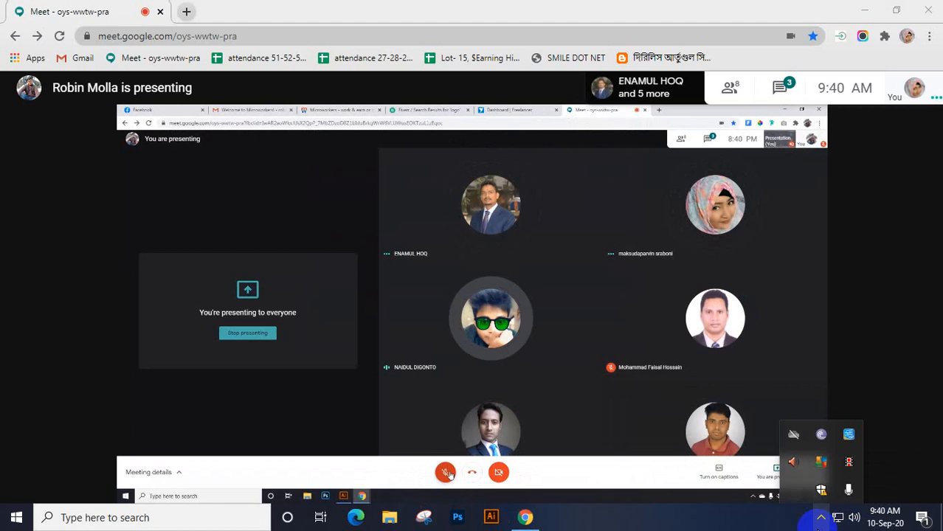
pyautogui.click(850, 465)
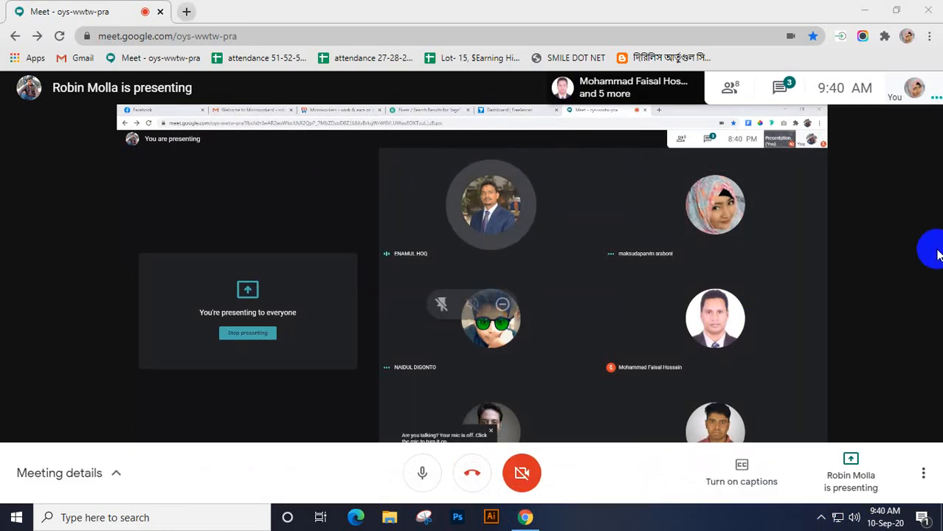
pyautogui.click(911, 260)
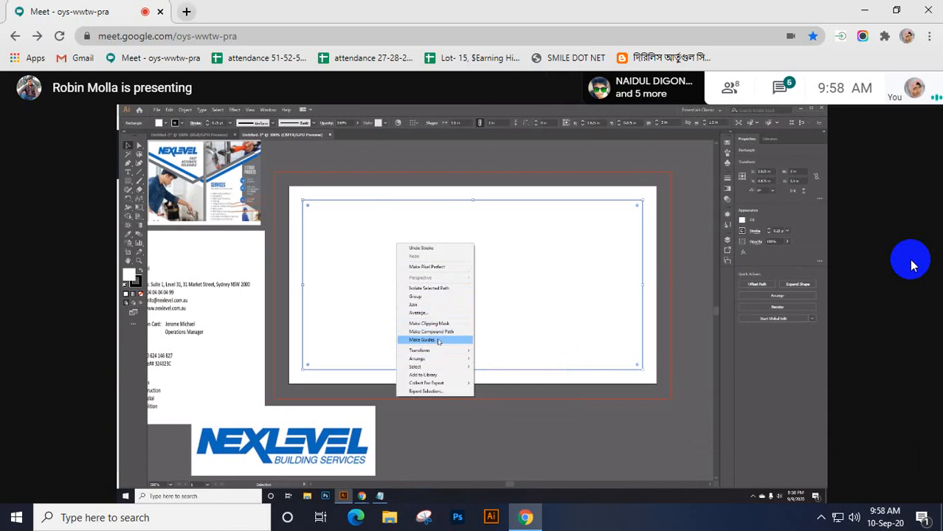
# Open the meeting chat to read the participants' latest messages
pyautogui.click(780, 88)
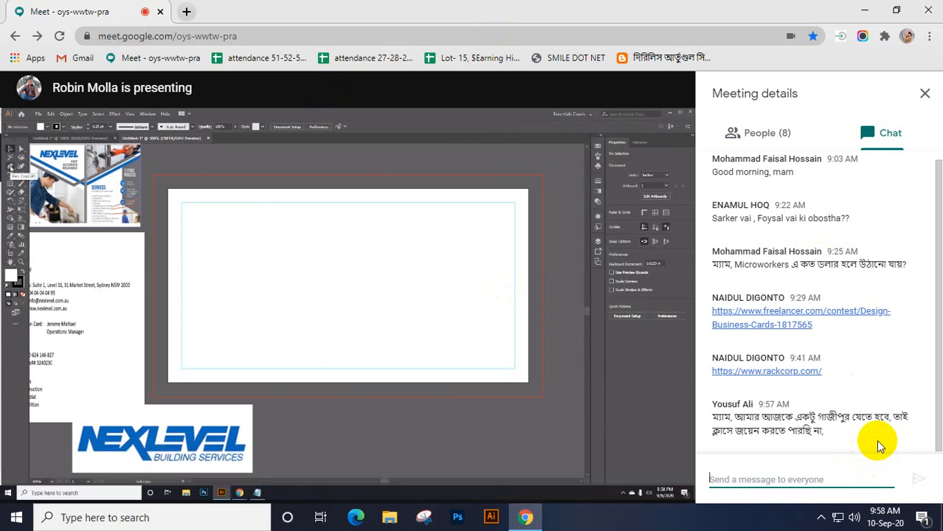
pyautogui.click(822, 519)
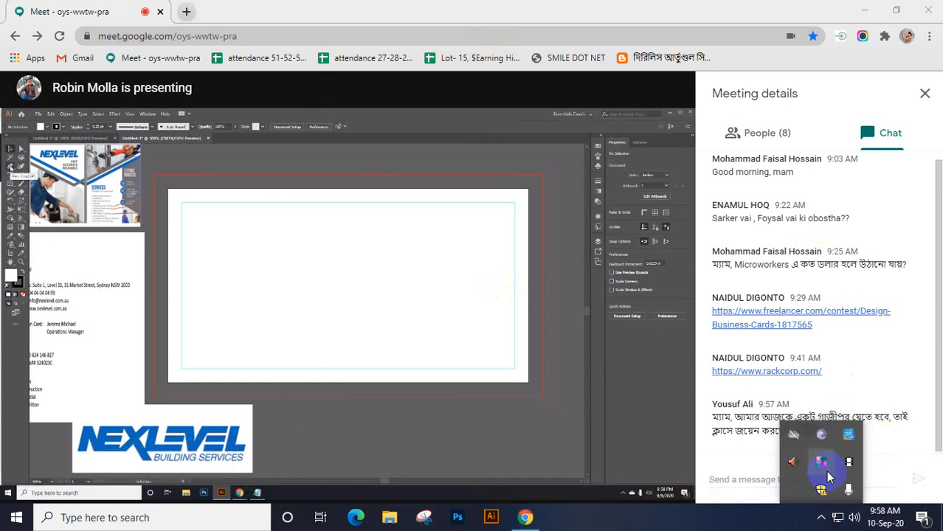
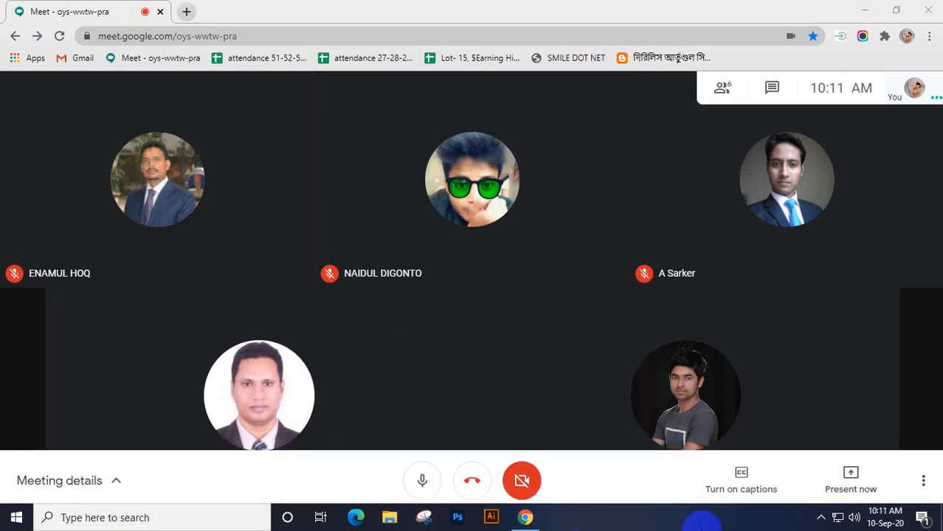
pyautogui.click(823, 522)
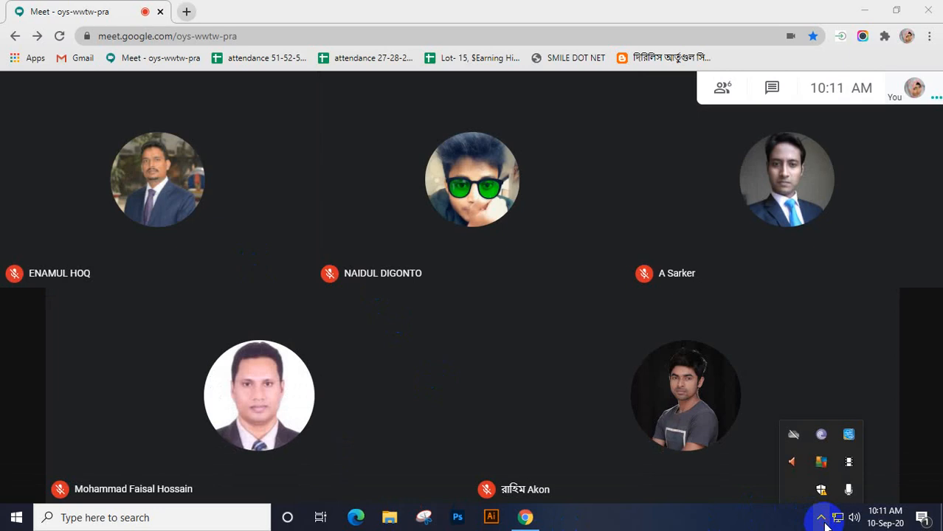
pyautogui.click(564, 363)
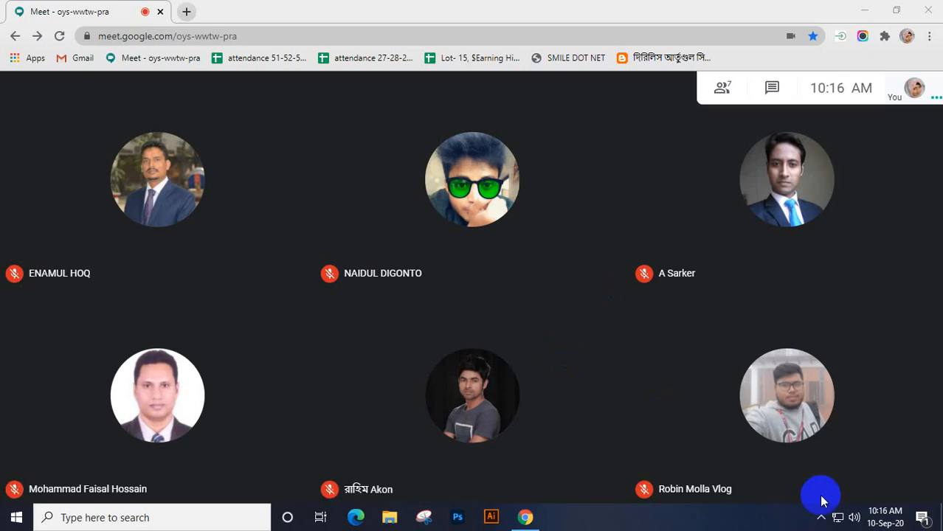
pyautogui.click(821, 517)
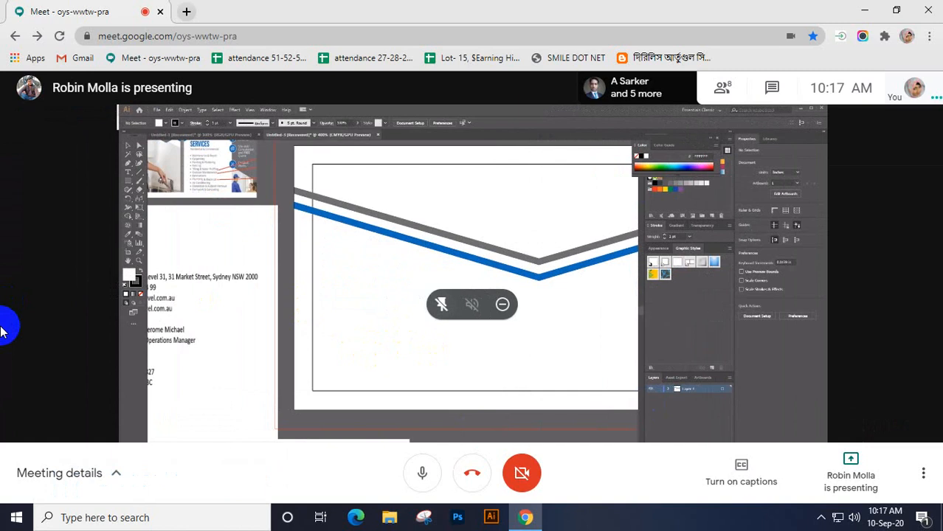
# Look through the list of people in the meeting, then close the list
pyautogui.click(724, 89)
pyautogui.scroll(-1, 886, 363)
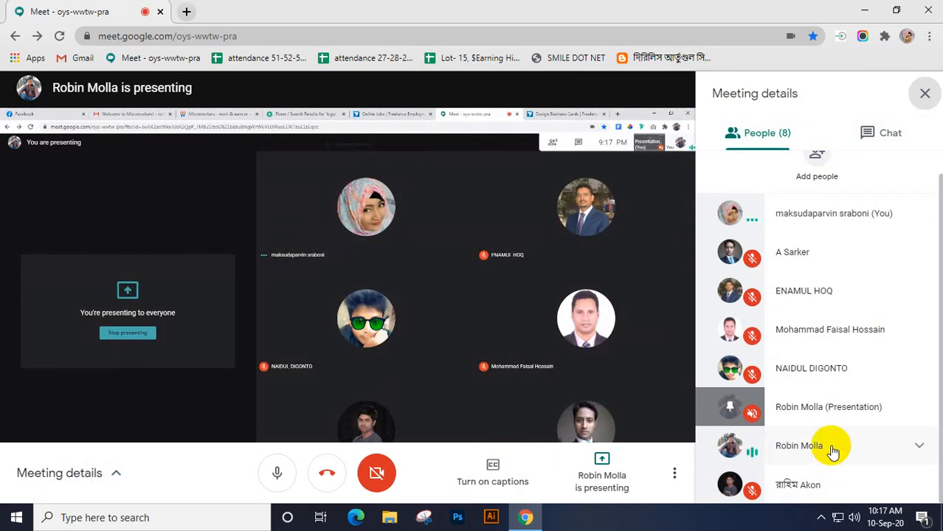
pyautogui.click(923, 93)
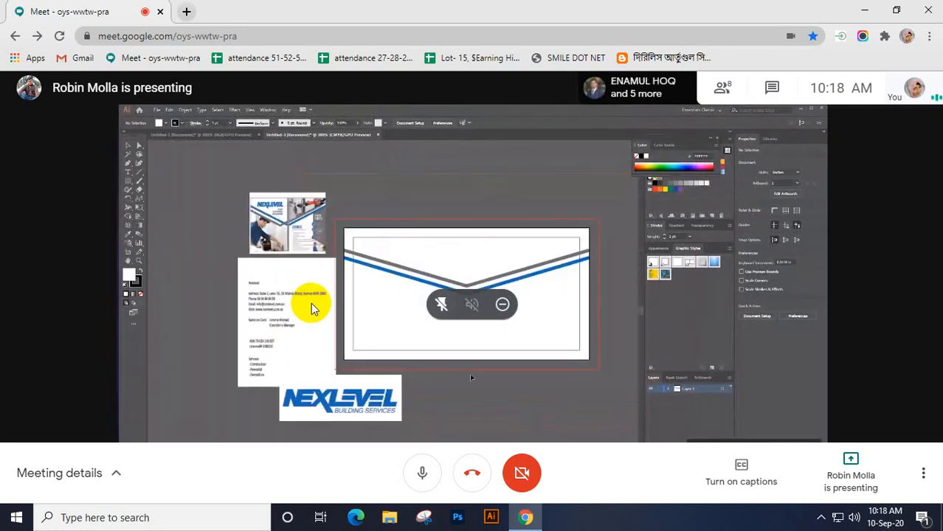
# Switch to WhatsApp and open the group chat "Lot 15 Dhaka GD 176(27)"
pyautogui.click(16, 517)
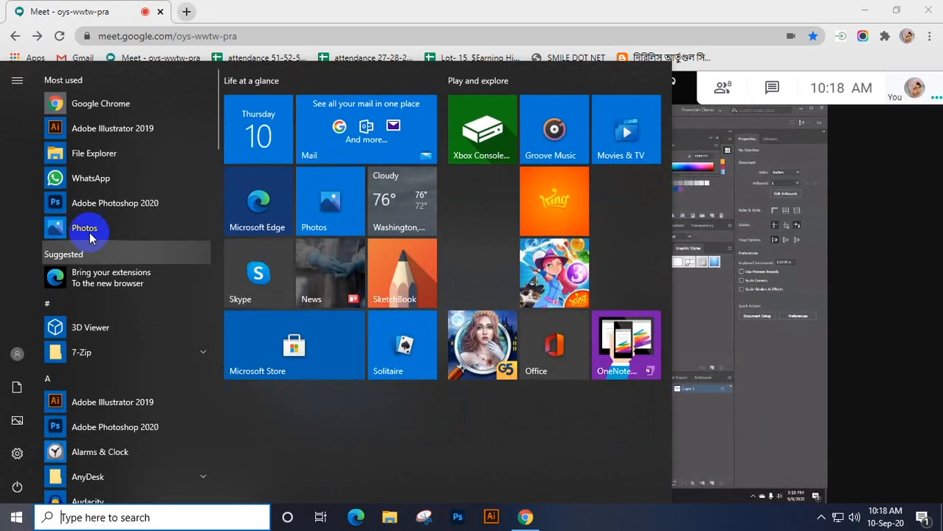
pyautogui.click(92, 178)
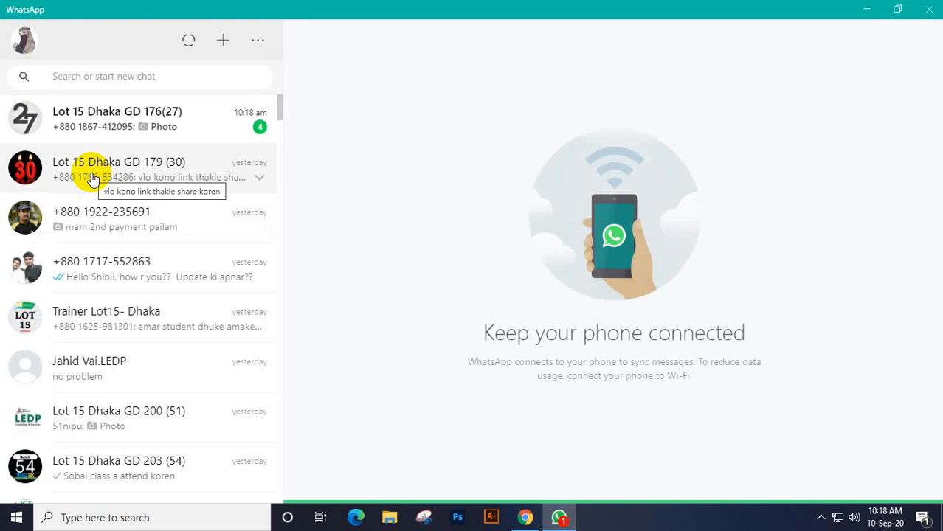
pyautogui.click(116, 118)
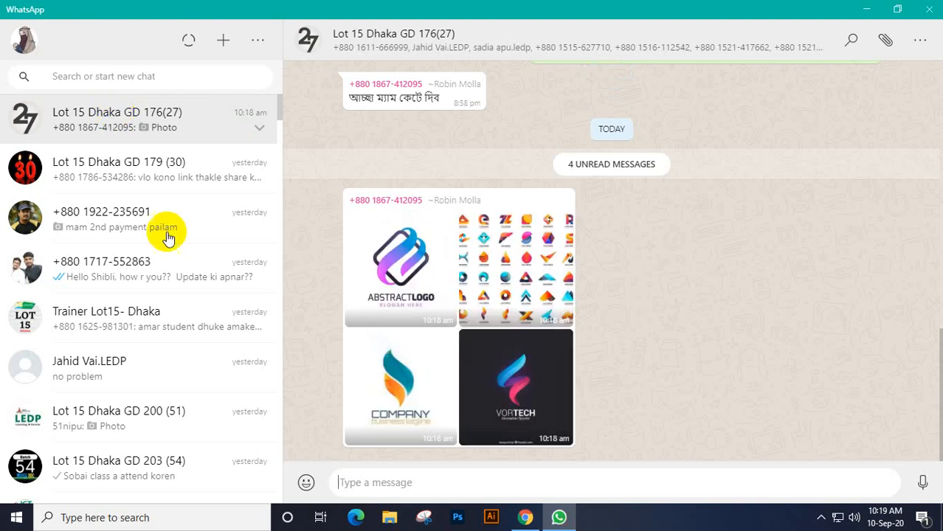
# Browse the logo images shared today in the group chat, then close the viewer and minimize WhatsApp to return to the meeting
pyautogui.click(415, 275)
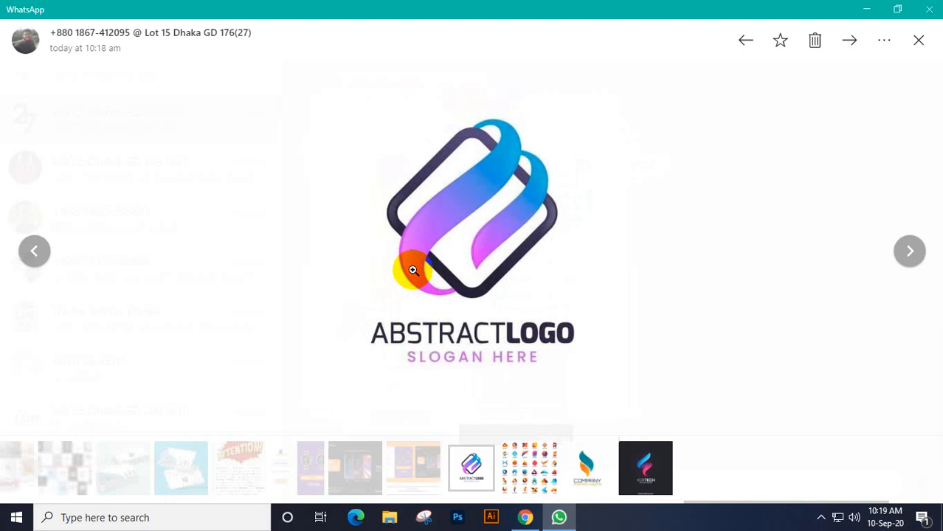
pyautogui.press('Right')
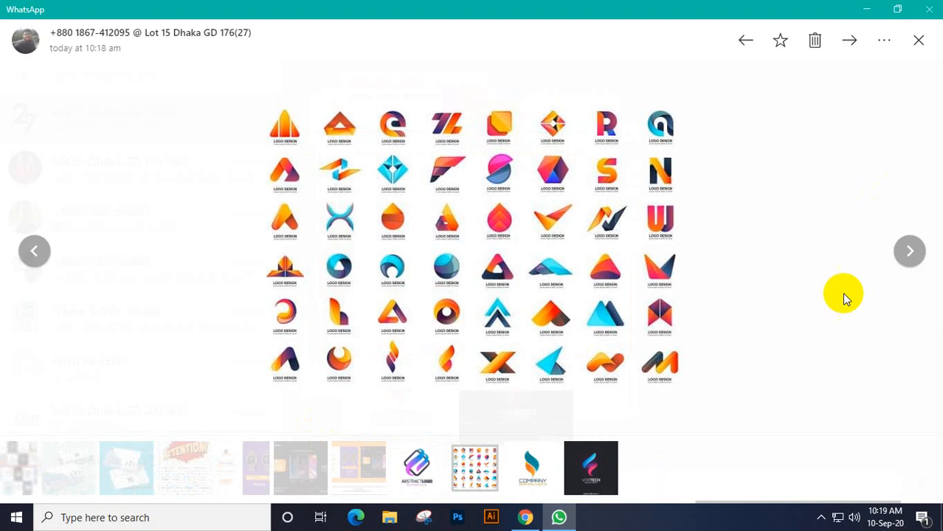
pyautogui.press('Right')
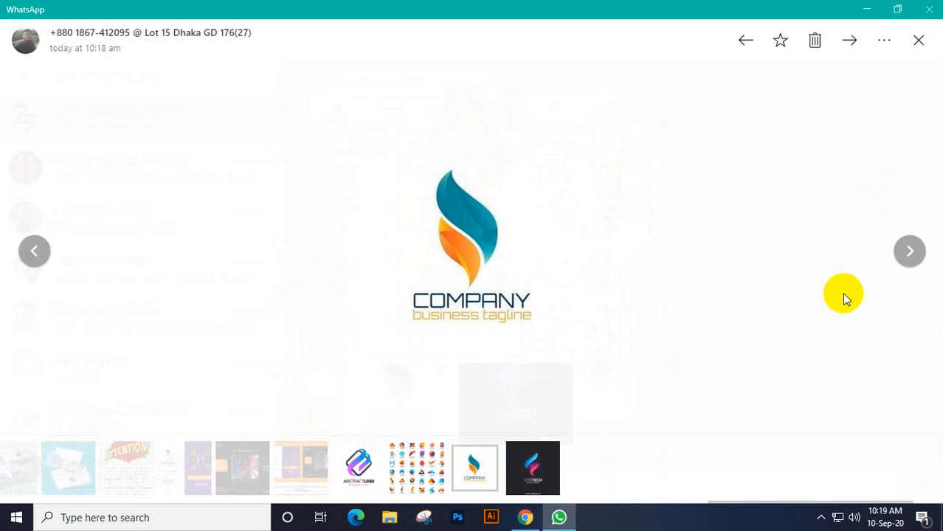
pyautogui.press('Right')
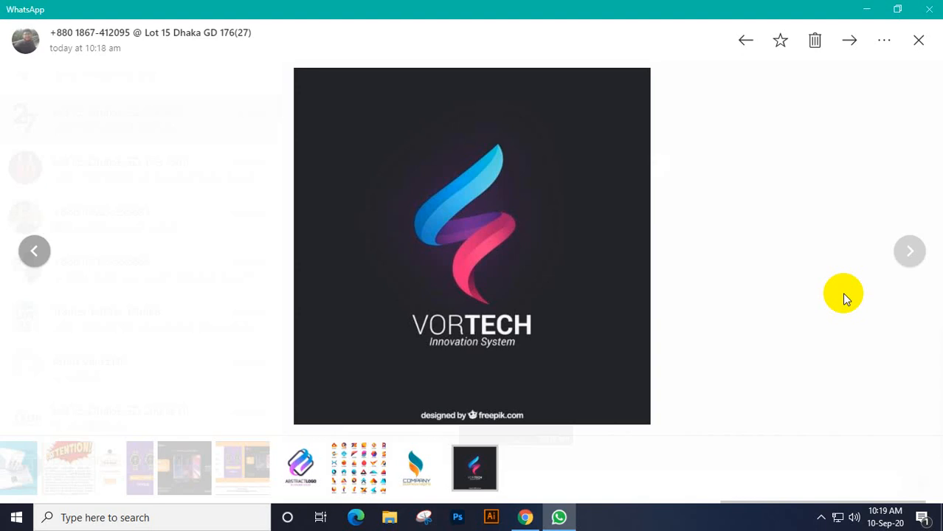
pyautogui.press('Left')
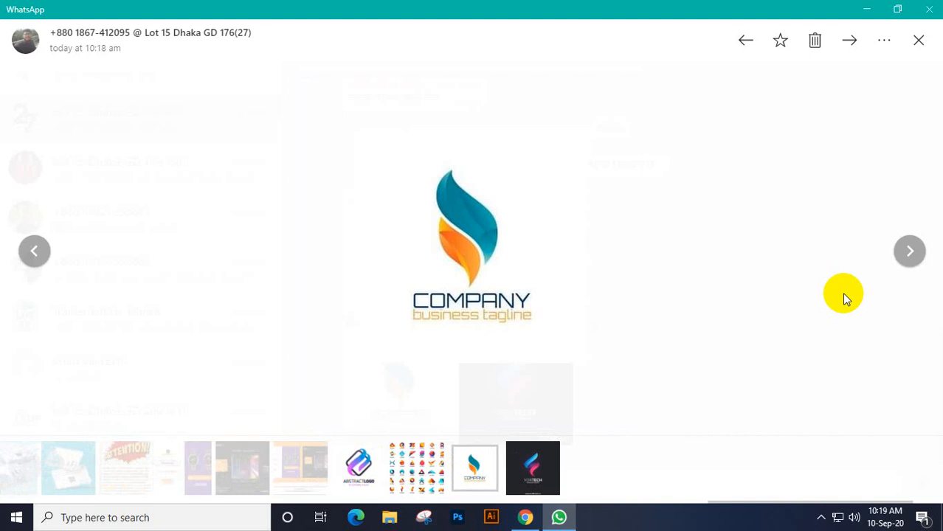
pyautogui.press('Left')
pyautogui.press('Left')
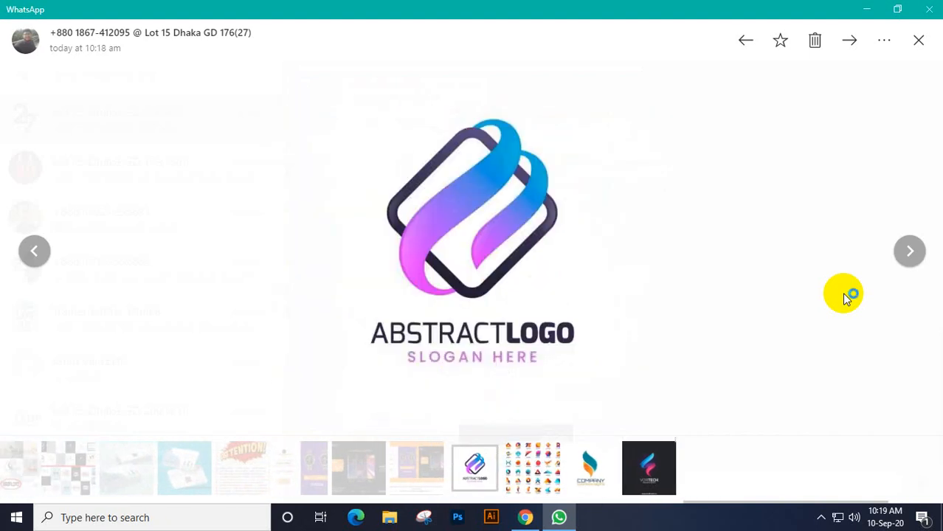
pyautogui.press('Left')
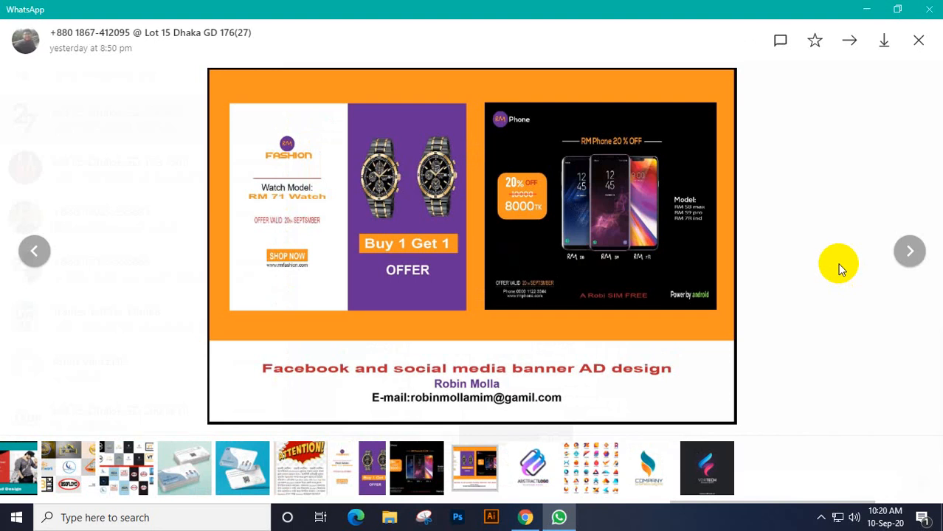
pyautogui.click(918, 41)
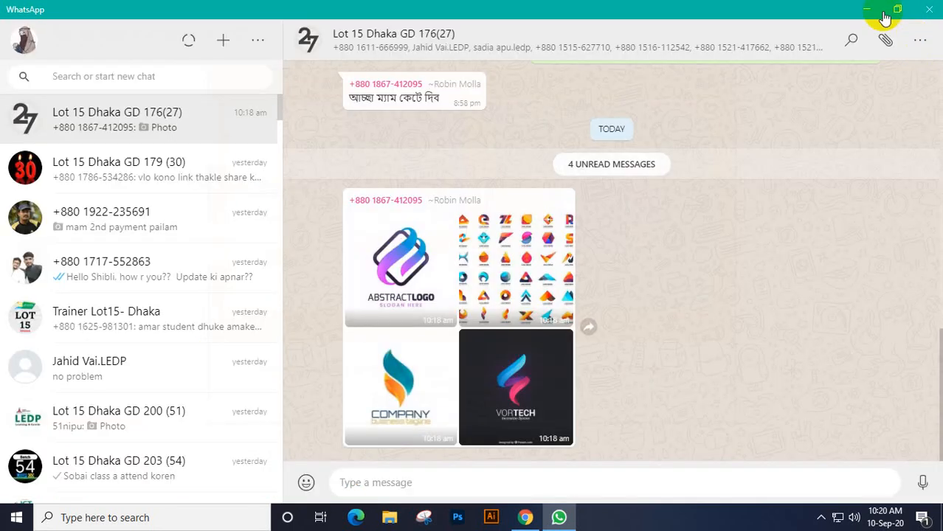
pyautogui.click(868, 9)
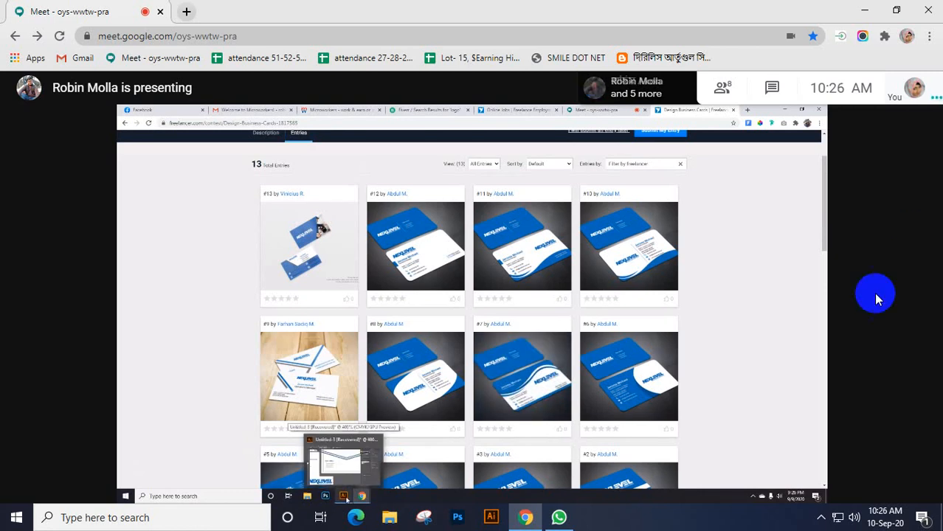
# Turn on the camera in the meeting
pyautogui.click(522, 478)
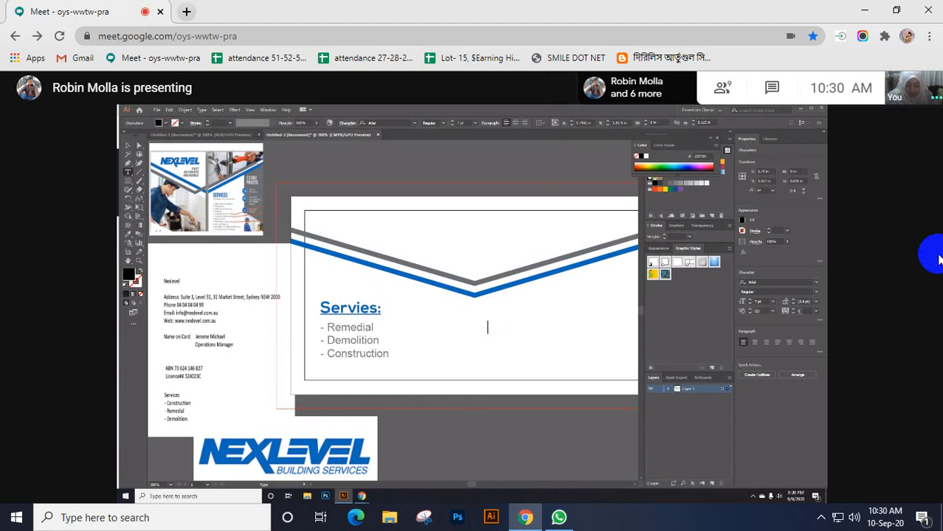
pyautogui.click(819, 322)
pyautogui.click(820, 321)
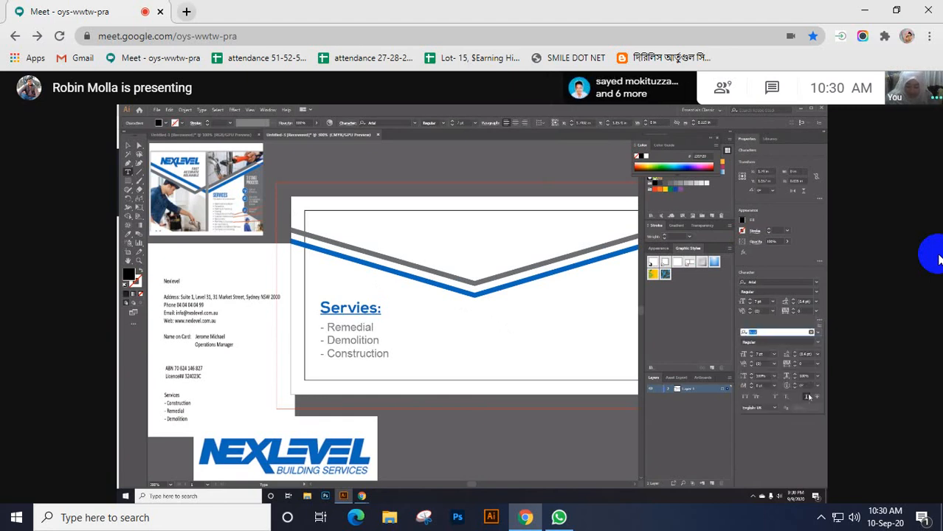
pyautogui.click(540, 423)
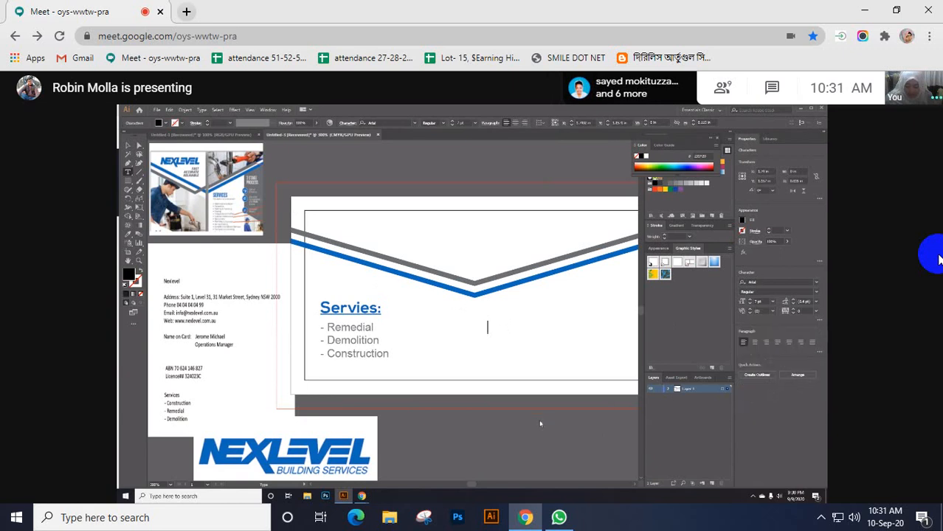
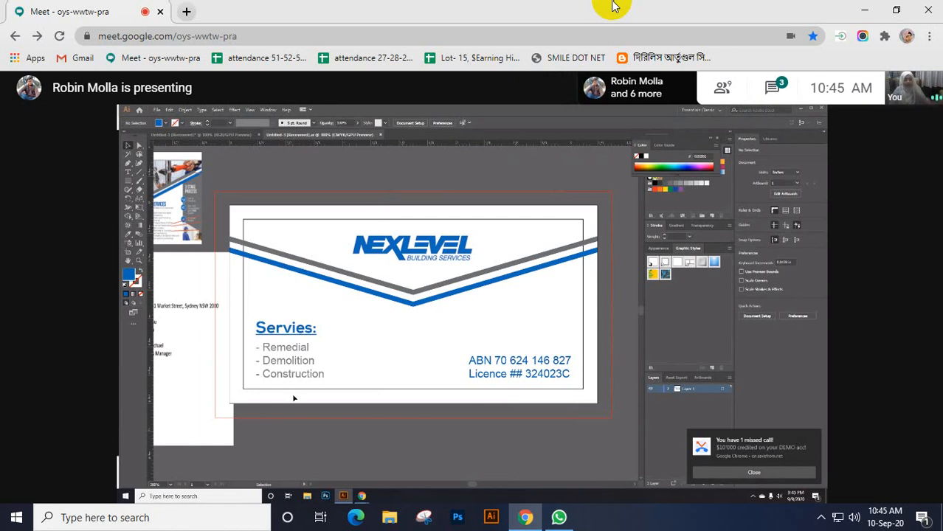
# Read the new messages in the meeting chat, then close the chat
pyautogui.click(778, 85)
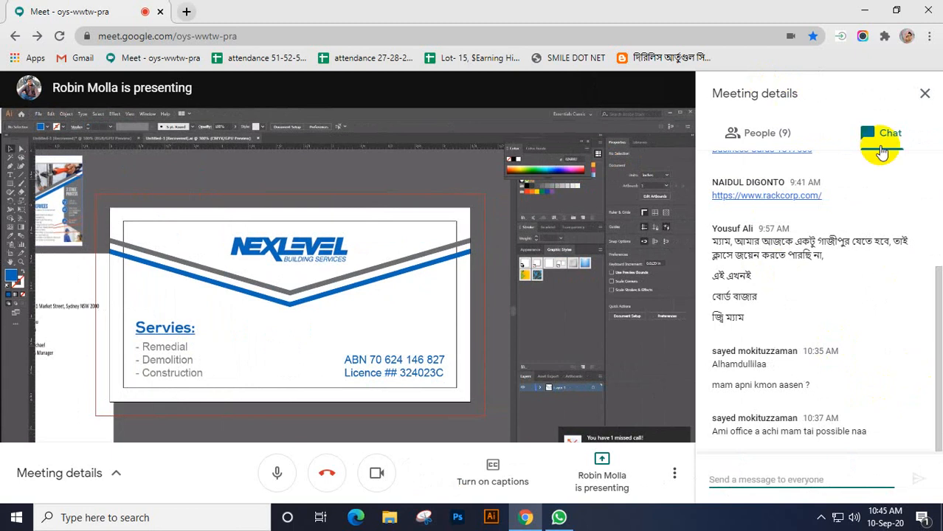
pyautogui.click(925, 94)
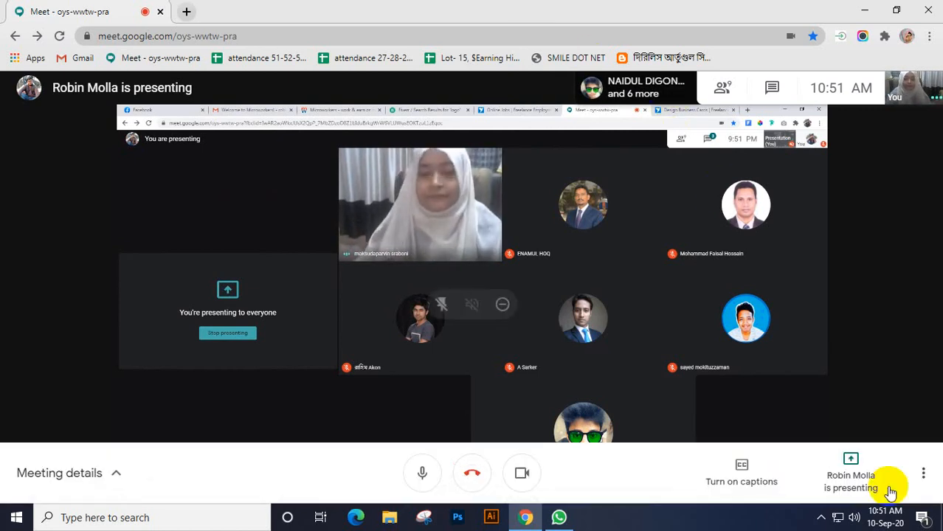
pyautogui.click(823, 520)
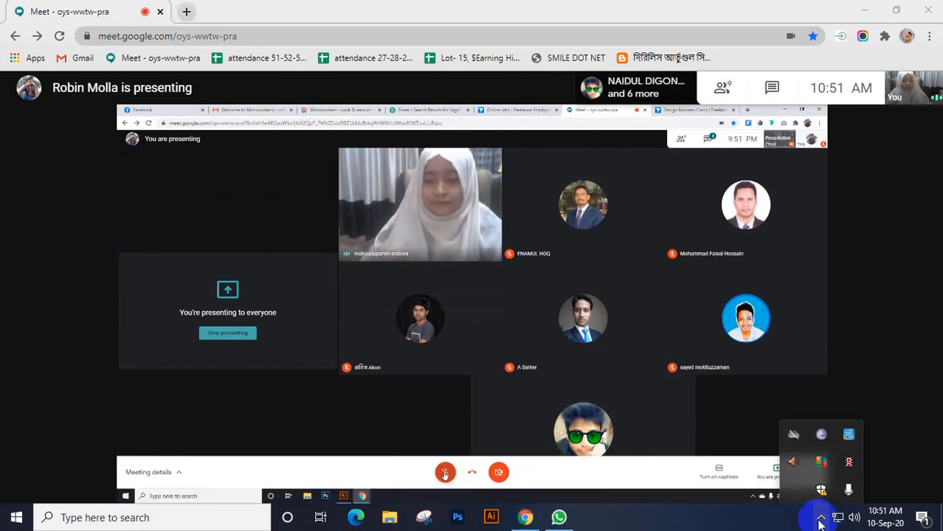
pyautogui.click(846, 478)
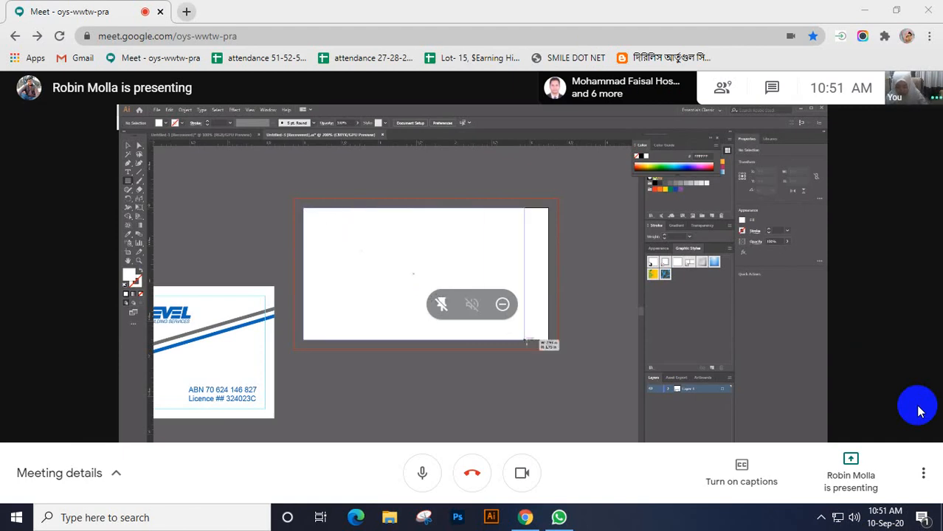